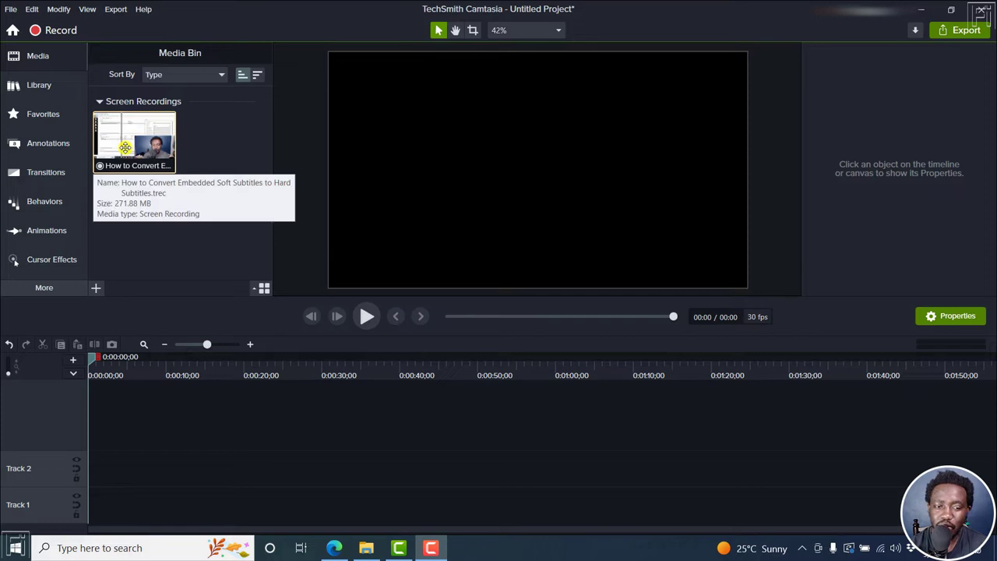
Step: Place the recording on the timeline at 0:00 and select the Screen clip on Track 1
{"action": "left_click_drag", "start_coordinate": [125, 147], "coordinate": [132, 507]}
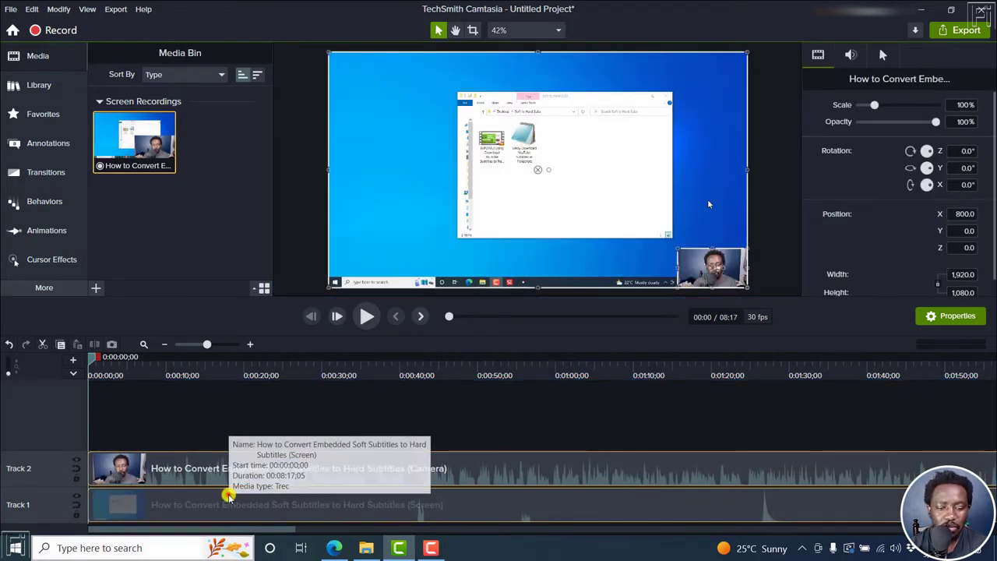
{"action": "left_click_drag", "start_coordinate": [228, 495], "coordinate": [337, 500]}
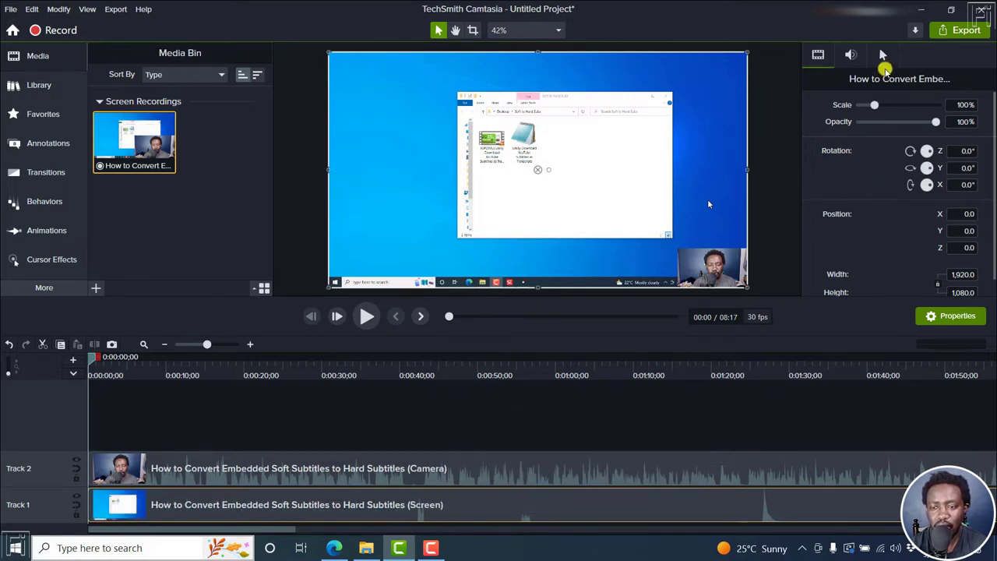
Step: Show the screen clip's cursor properties, step forward through recorded cursor changes, then back to 0:00
{"action": "left_click", "coordinate": [884, 57]}
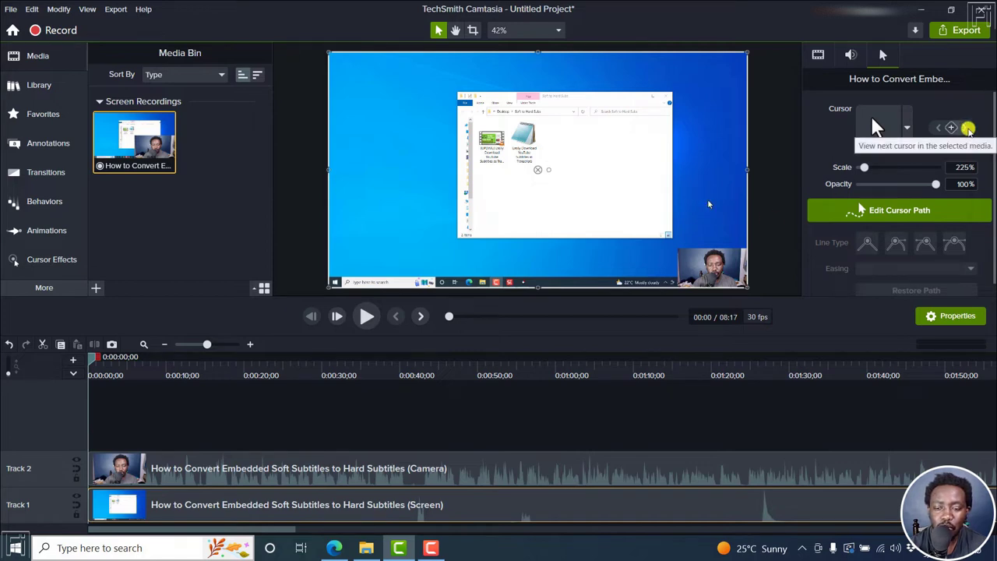
{"action": "left_click", "coordinate": [968, 128]}
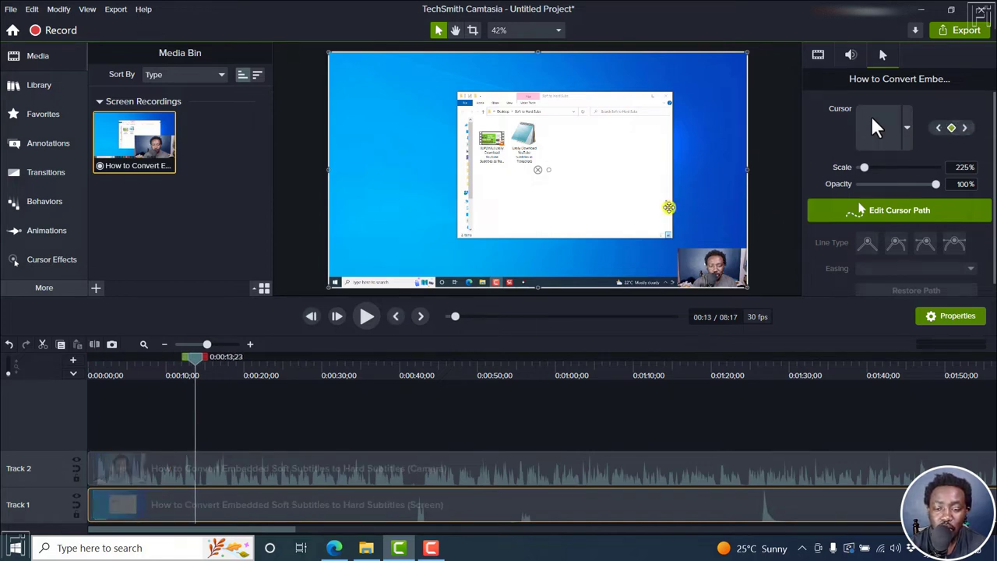
{"action": "left_click", "coordinate": [964, 129]}
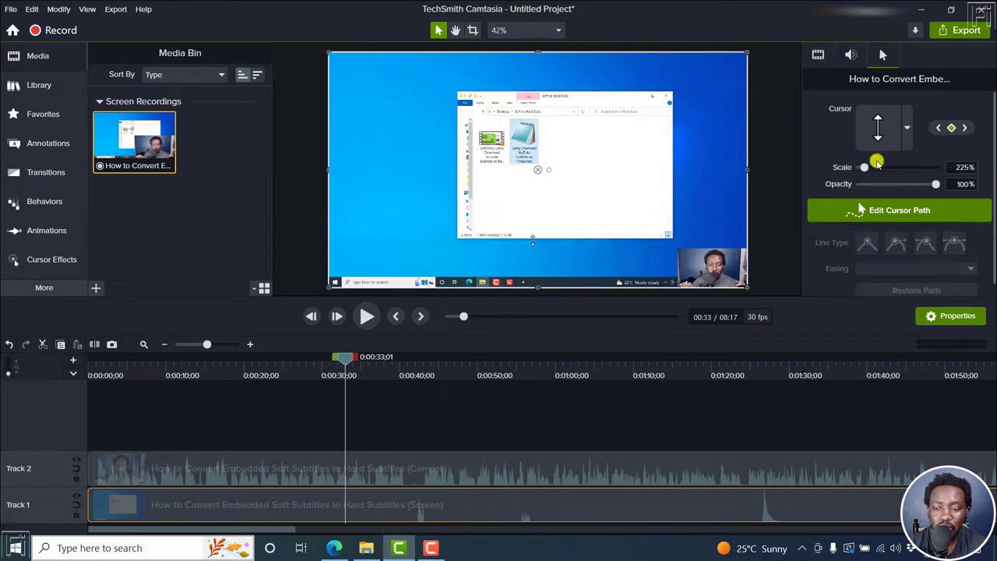
{"action": "left_click", "coordinate": [965, 130]}
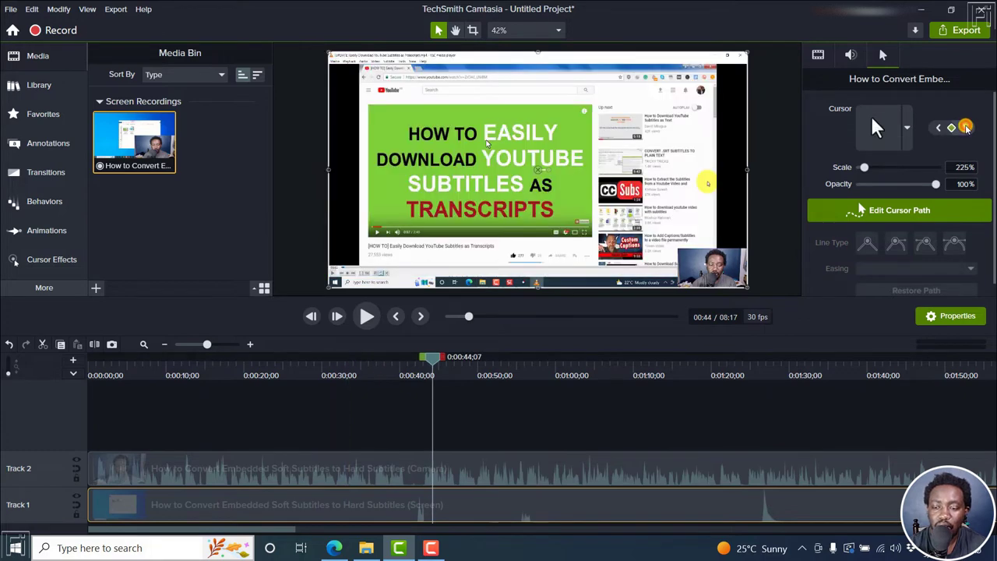
{"action": "left_click", "coordinate": [966, 129]}
{"action": "left_click", "coordinate": [939, 131]}
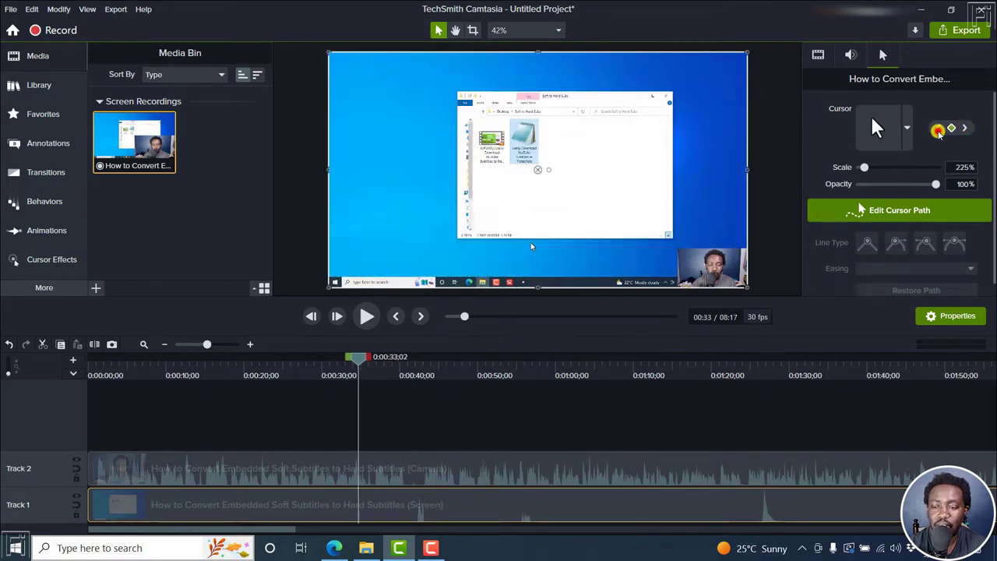
{"action": "left_click", "coordinate": [939, 131]}
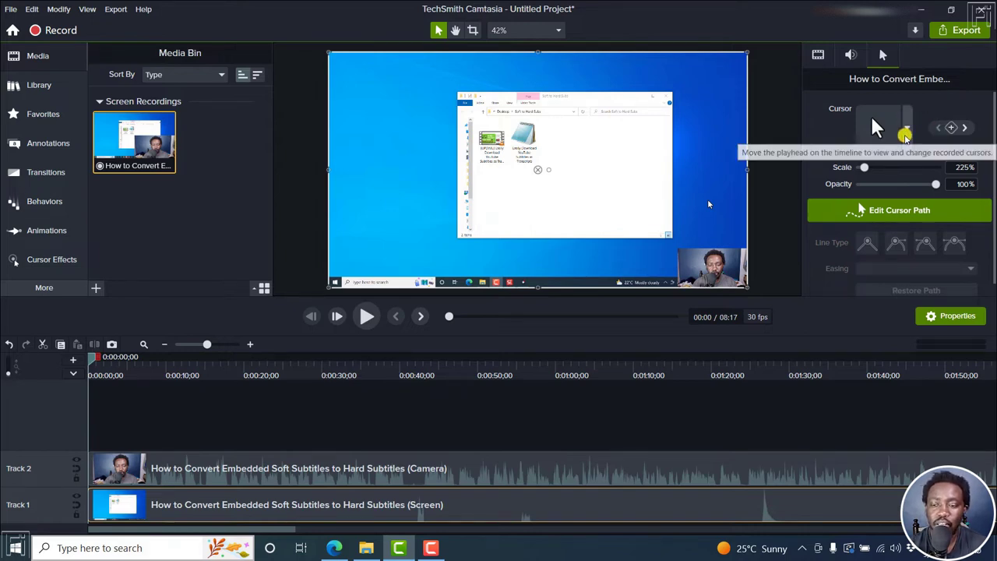
Step: Set cursor replacement to All, choose the Mac Cursors set, and pick the third, blue-circle cursor
{"action": "left_click", "coordinate": [906, 133]}
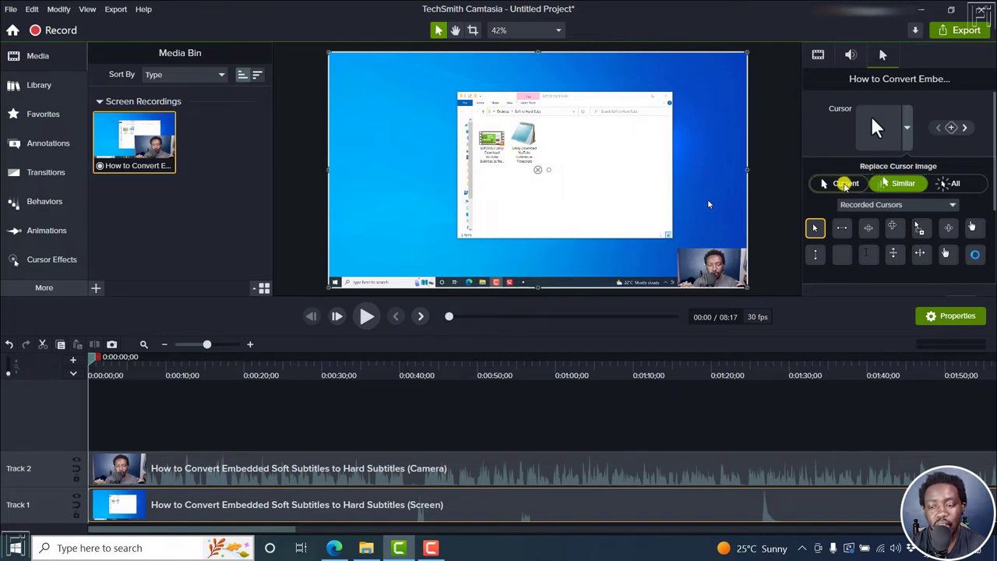
{"action": "left_click", "coordinate": [844, 184]}
{"action": "left_click", "coordinate": [903, 184]}
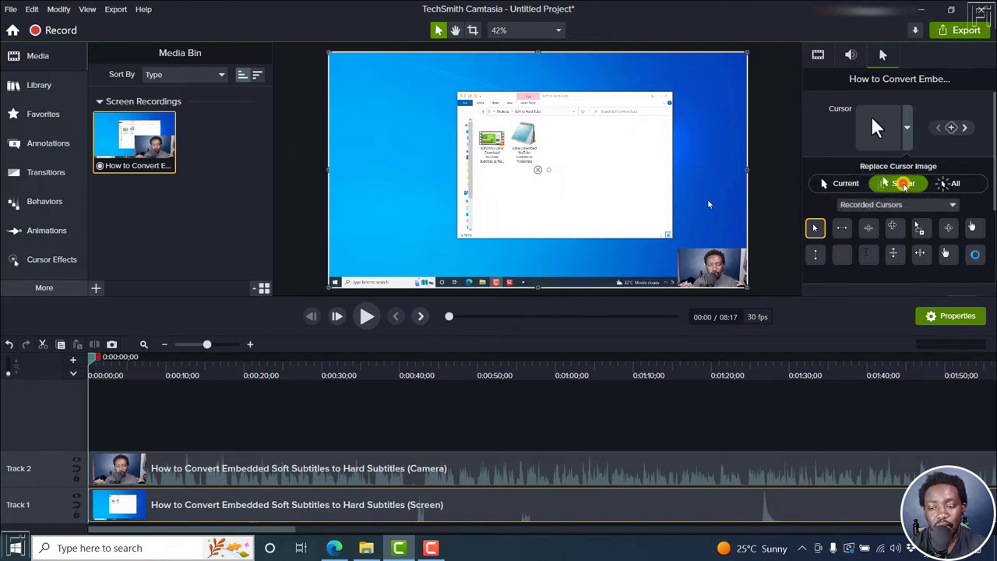
{"action": "left_click", "coordinate": [952, 185]}
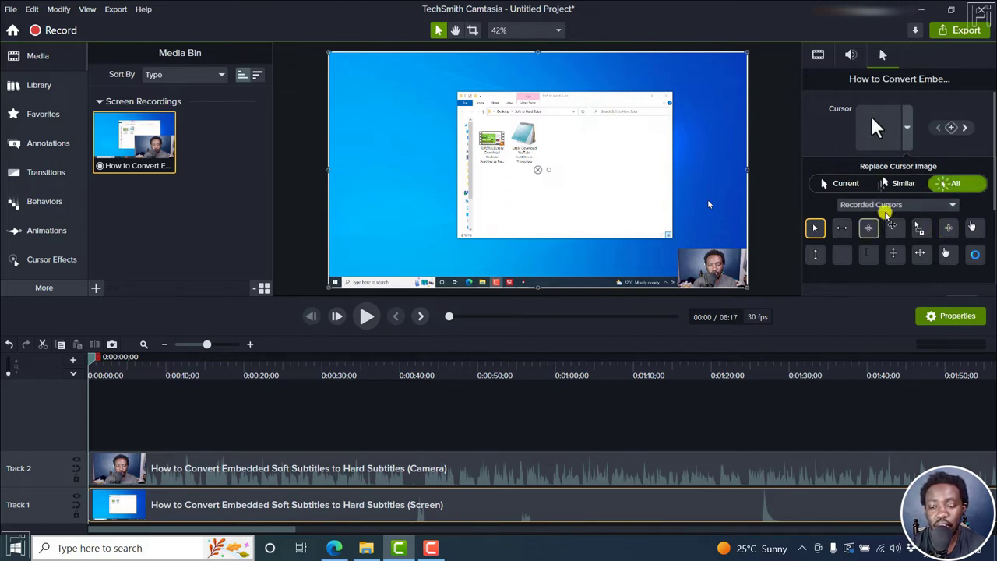
{"action": "left_click", "coordinate": [936, 204]}
{"action": "left_click", "coordinate": [873, 234]}
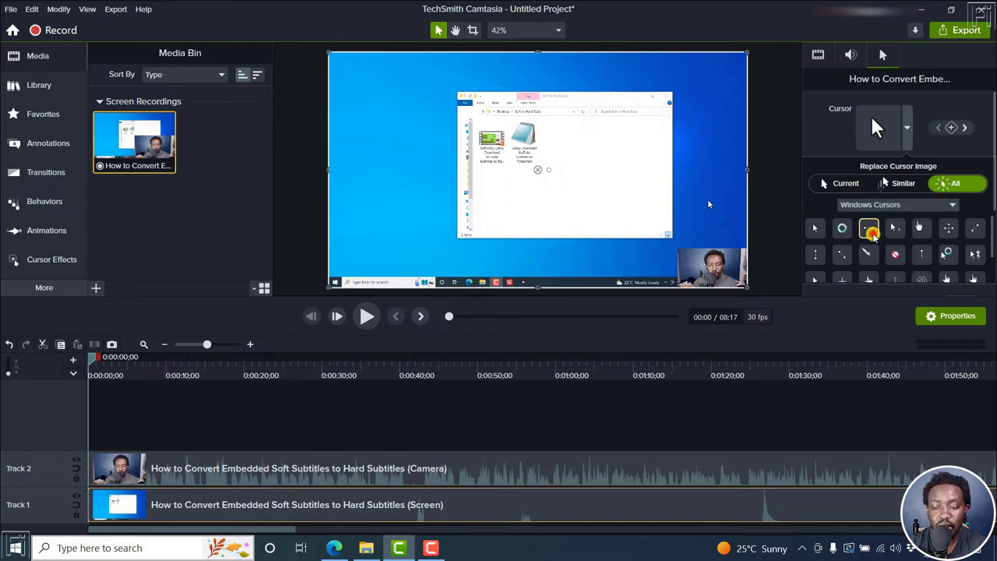
{"action": "left_click", "coordinate": [908, 204]}
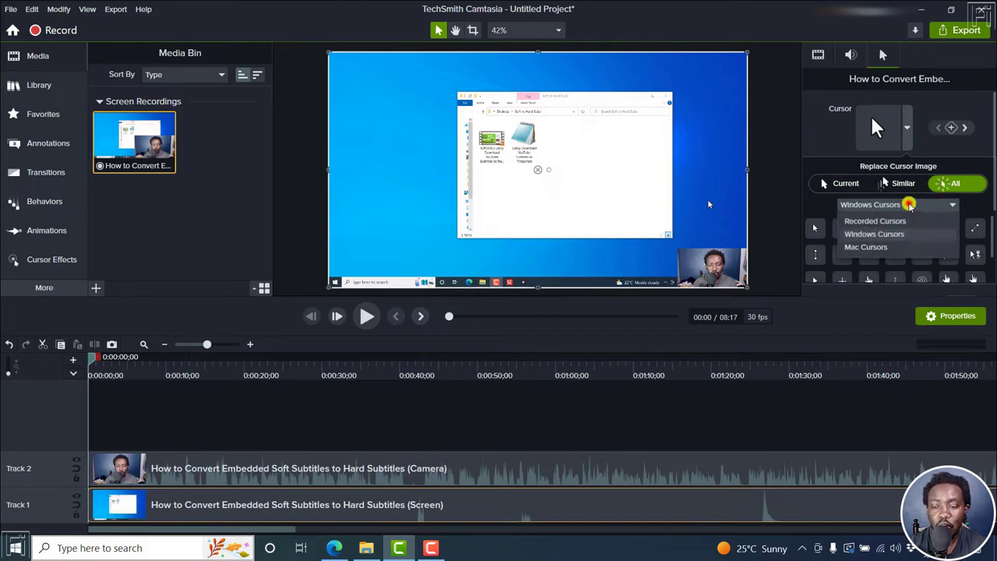
{"action": "left_click", "coordinate": [878, 247]}
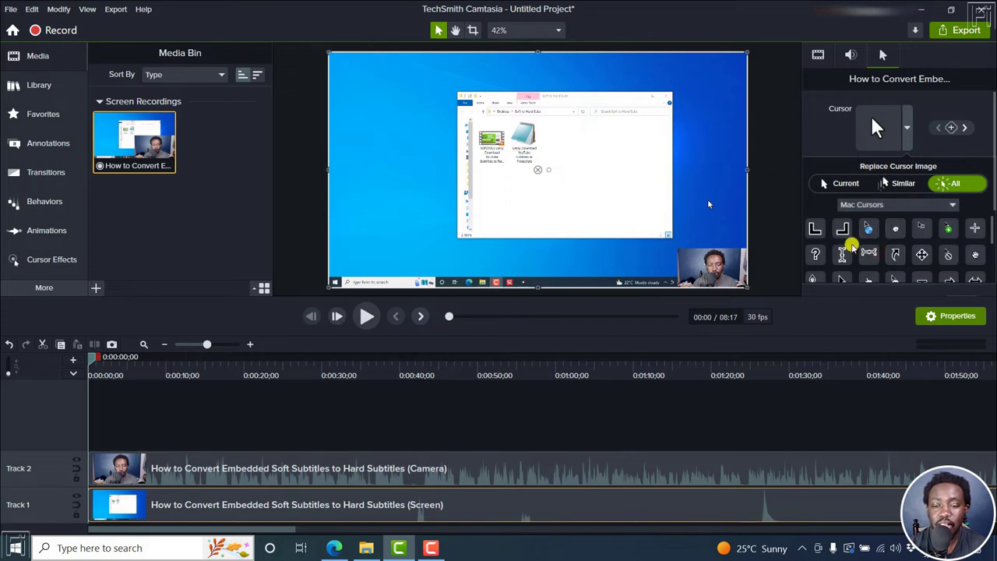
{"action": "left_click", "coordinate": [955, 182]}
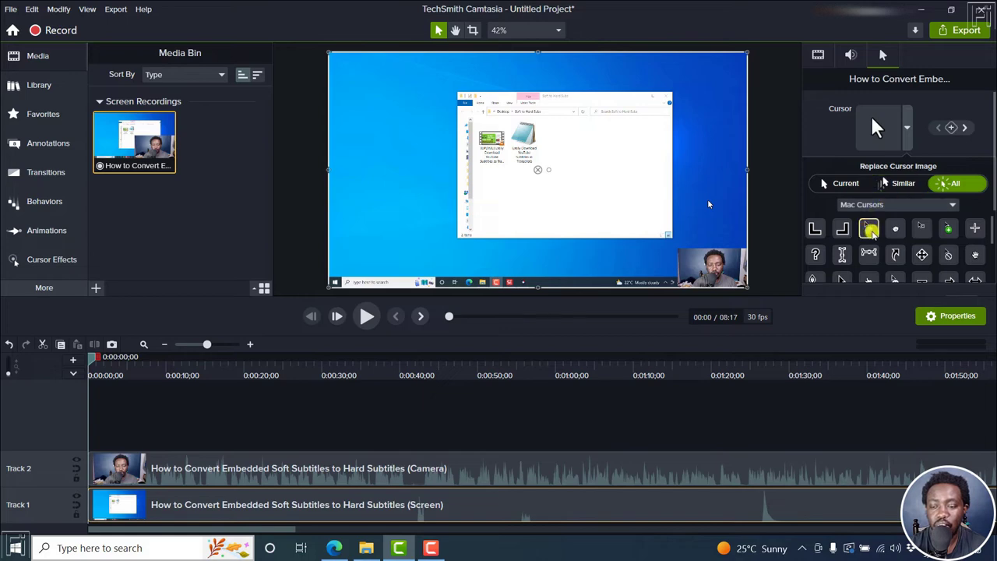
{"action": "left_click", "coordinate": [870, 227]}
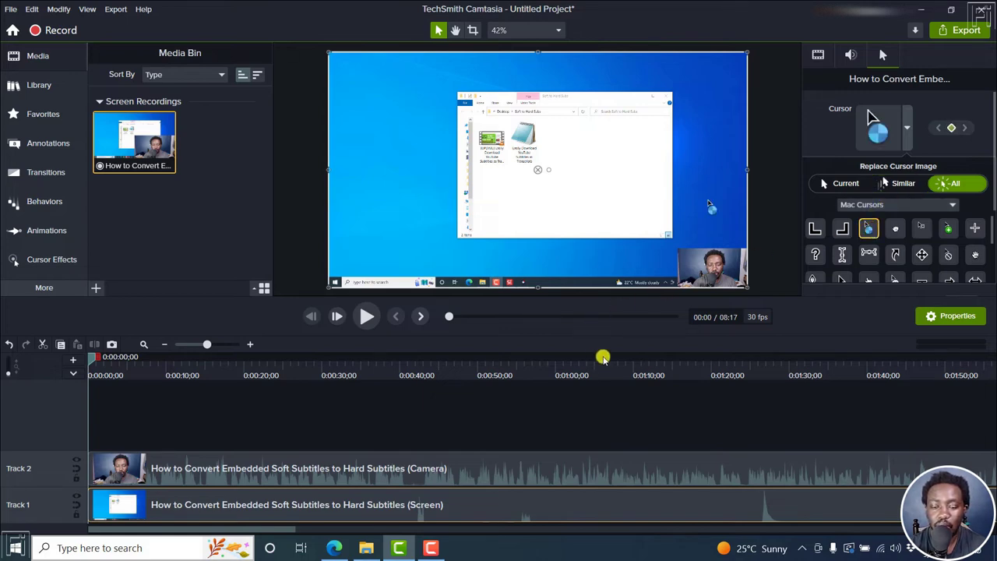
{"action": "left_click_drag", "start_coordinate": [102, 352], "coordinate": [552, 309]}
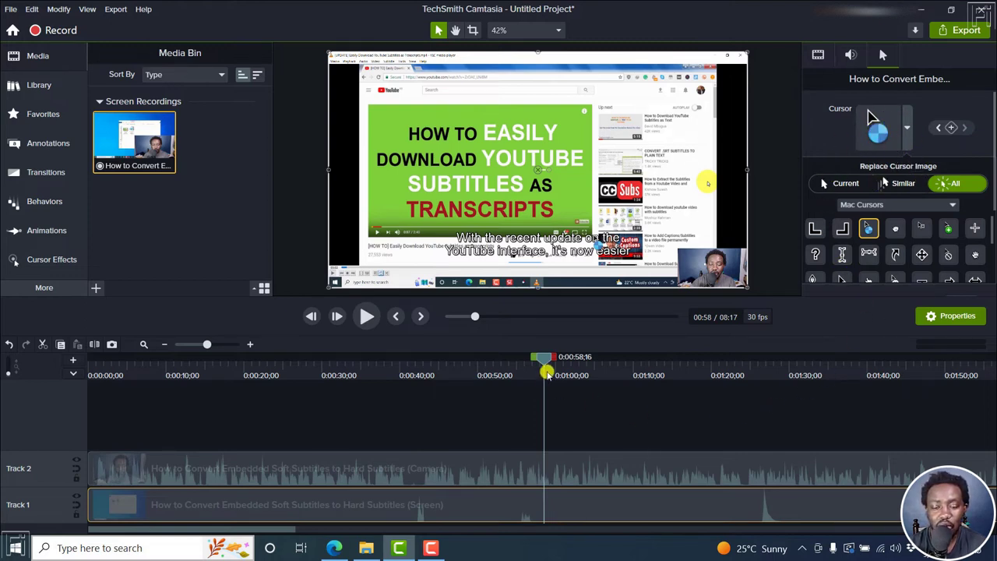
{"action": "left_click", "coordinate": [398, 316]}
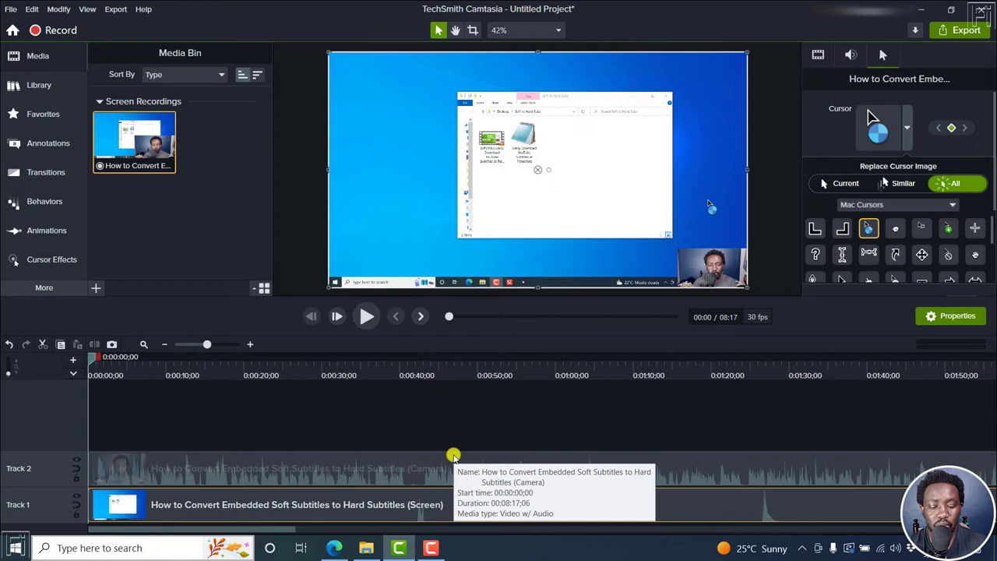
Step: Undo the all-cursor swap and replace only similar arrow cursors with the blue-ball Mac cursor
{"action": "key", "text": "ctrl+z"}
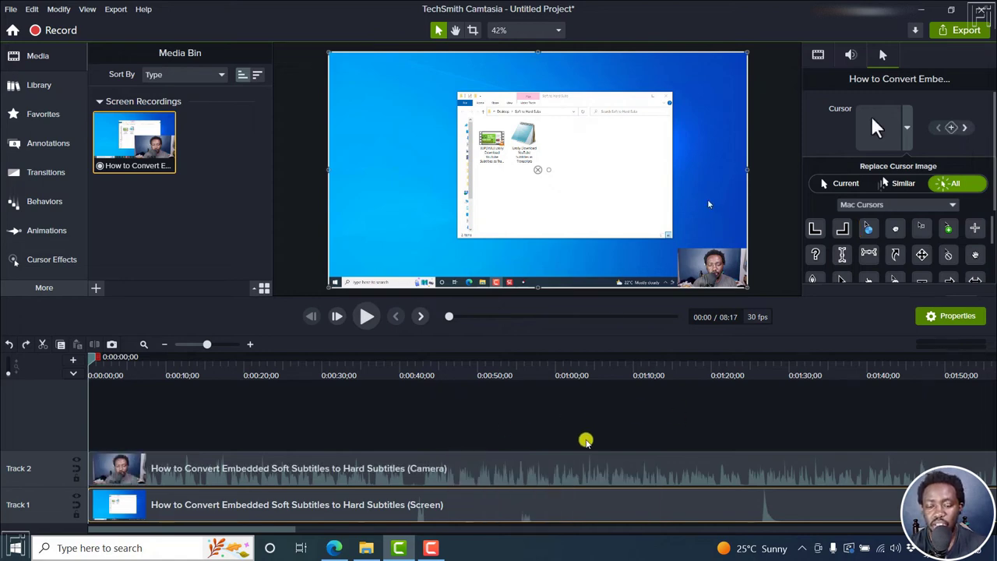
{"action": "left_click", "coordinate": [888, 184]}
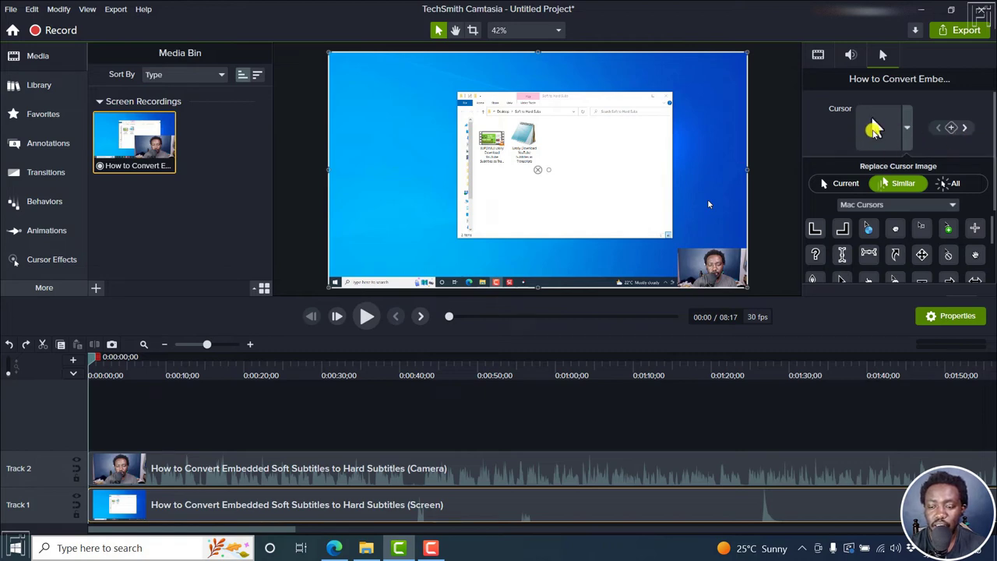
{"action": "left_click", "coordinate": [866, 226]}
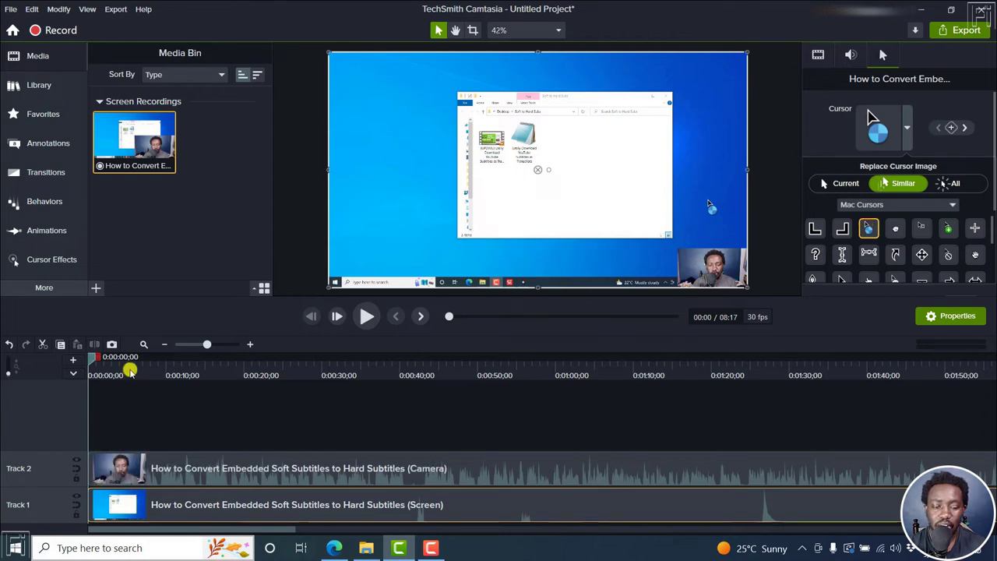
Step: Advance to the recorded vertical-resize cursor at 0:33;01
{"action": "left_click", "coordinate": [964, 128]}
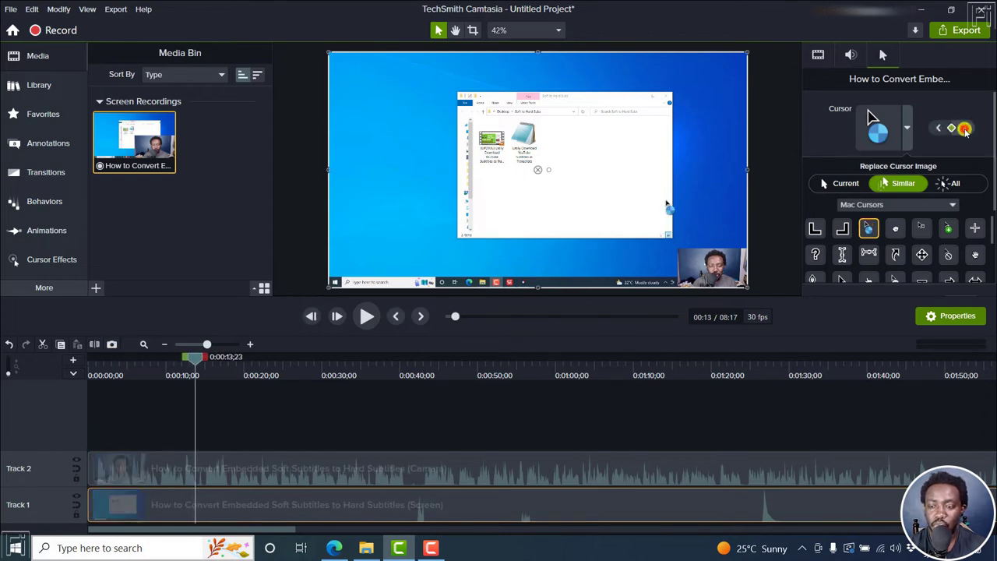
{"action": "left_click", "coordinate": [964, 128]}
{"action": "left_click", "coordinate": [965, 128]}
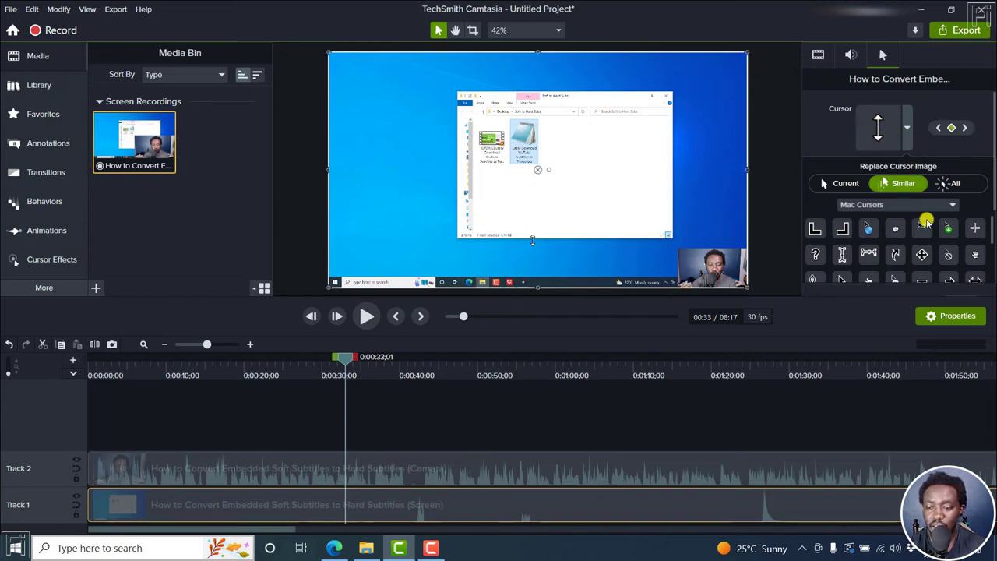
Step: Swap the up-down resize cursor for the Mac crosshair, then step forward through cursor changes to 1:18
{"action": "left_click", "coordinate": [976, 227]}
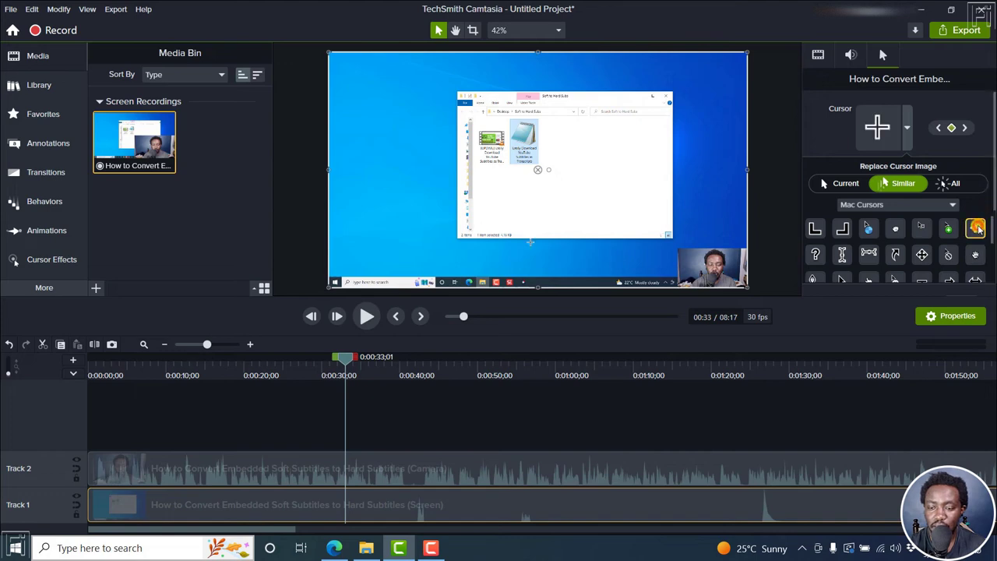
{"action": "left_click", "coordinate": [965, 130]}
{"action": "left_click", "coordinate": [965, 130]}
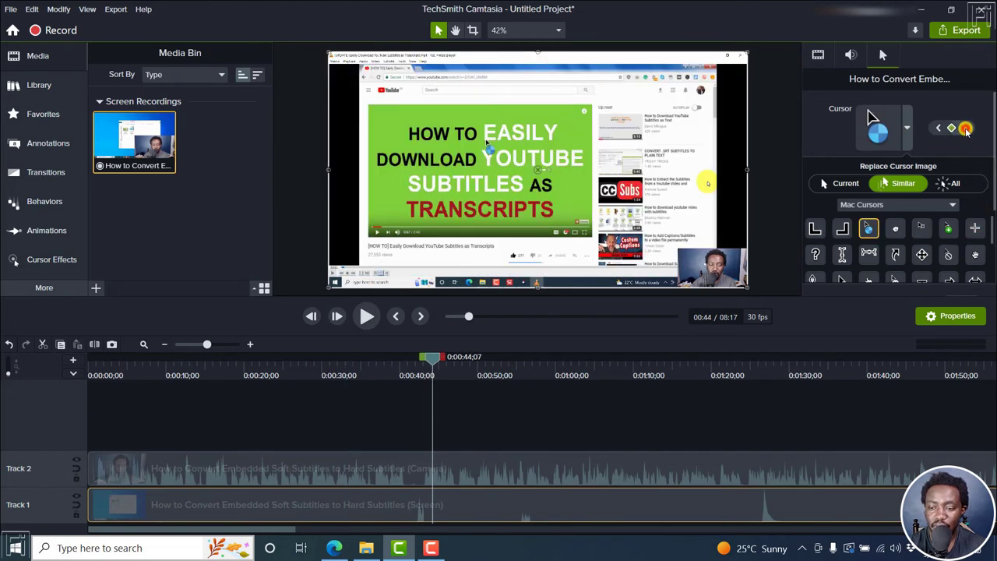
{"action": "left_click", "coordinate": [965, 130]}
{"action": "left_click", "coordinate": [965, 130]}
{"action": "left_click", "coordinate": [965, 130]}
{"action": "left_click", "coordinate": [965, 130]}
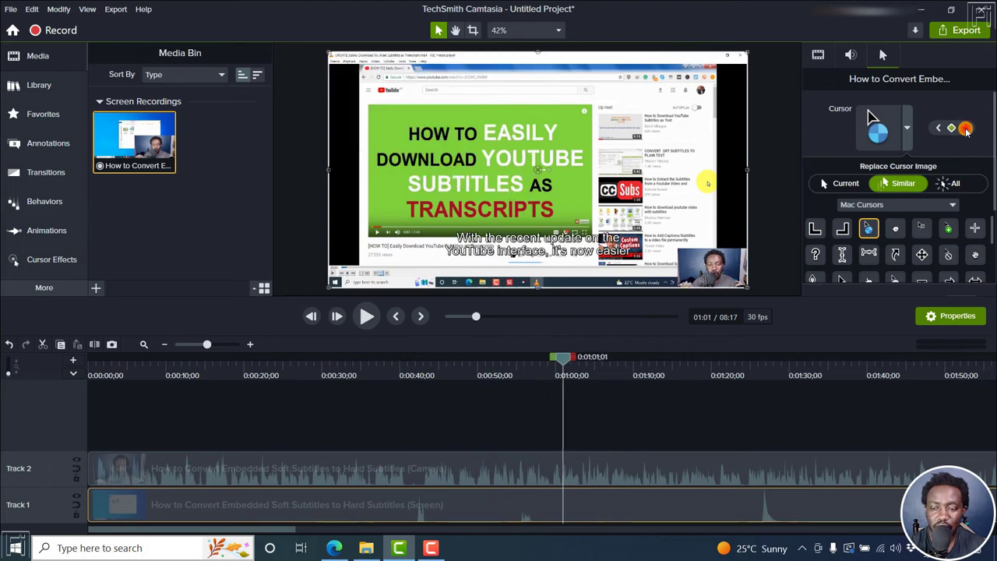
{"action": "left_click", "coordinate": [964, 130]}
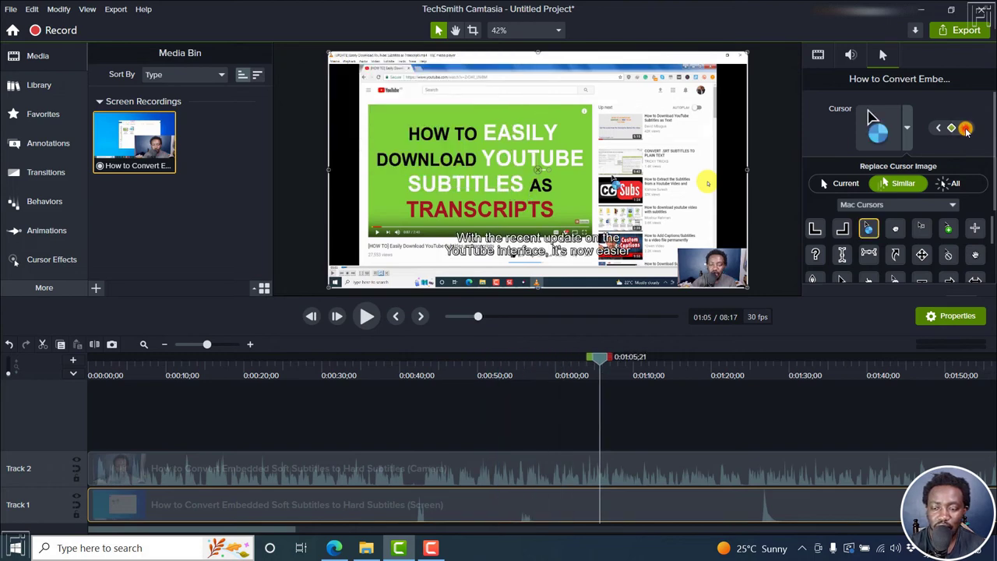
{"action": "left_click", "coordinate": [965, 130]}
{"action": "left_click", "coordinate": [965, 130]}
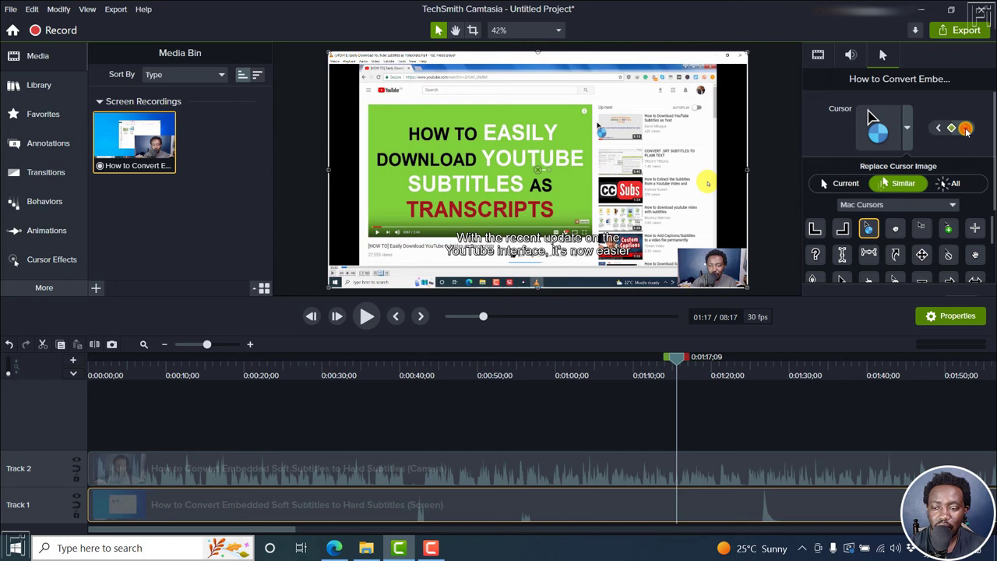
{"action": "left_click", "coordinate": [965, 130]}
Step: Step back to the first cursor, then forward again to the crosshair cursor at 0:33;01
{"action": "left_click", "coordinate": [937, 128]}
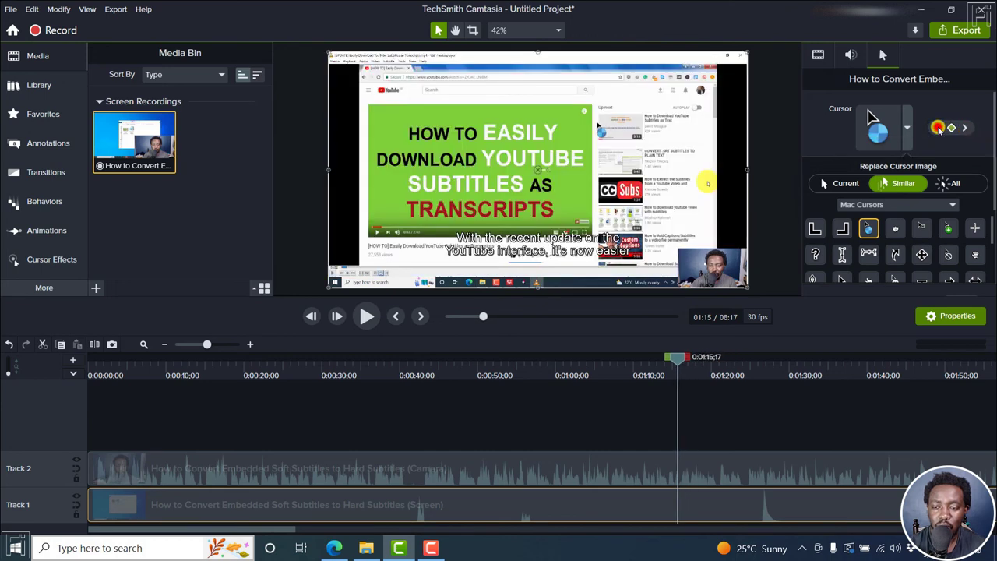
{"action": "left_click", "coordinate": [937, 129]}
{"action": "left_click", "coordinate": [938, 128]}
{"action": "left_click", "coordinate": [937, 128]}
{"action": "left_click", "coordinate": [937, 128]}
{"action": "left_click", "coordinate": [937, 128]}
{"action": "left_click", "coordinate": [938, 129]}
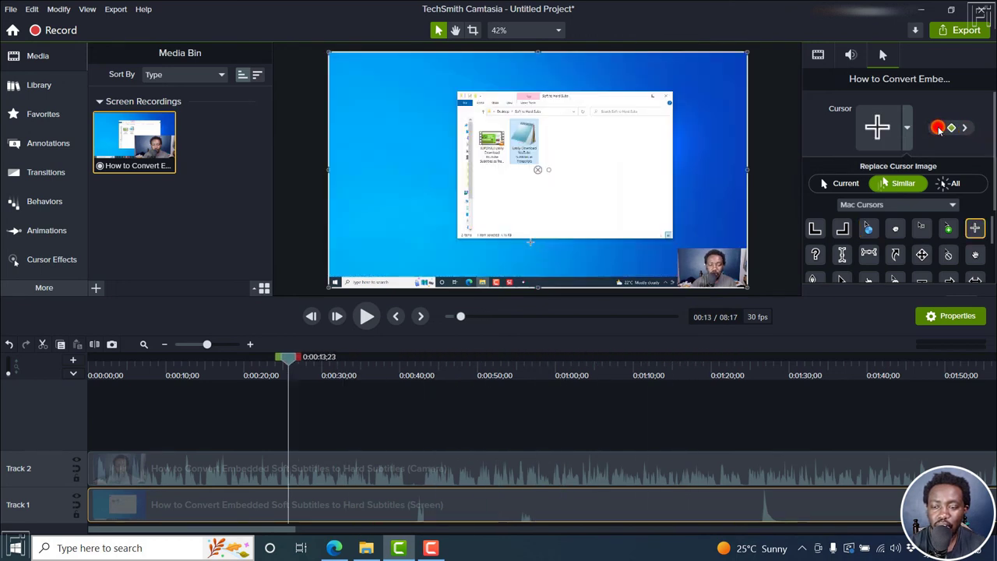
{"action": "left_click", "coordinate": [937, 128]}
{"action": "left_click", "coordinate": [938, 128]}
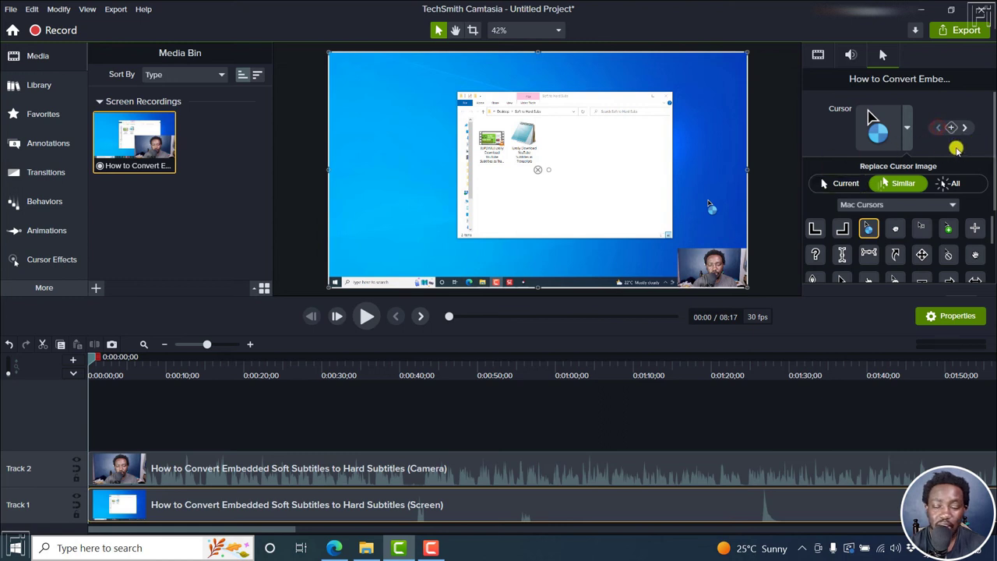
{"action": "left_click", "coordinate": [965, 129]}
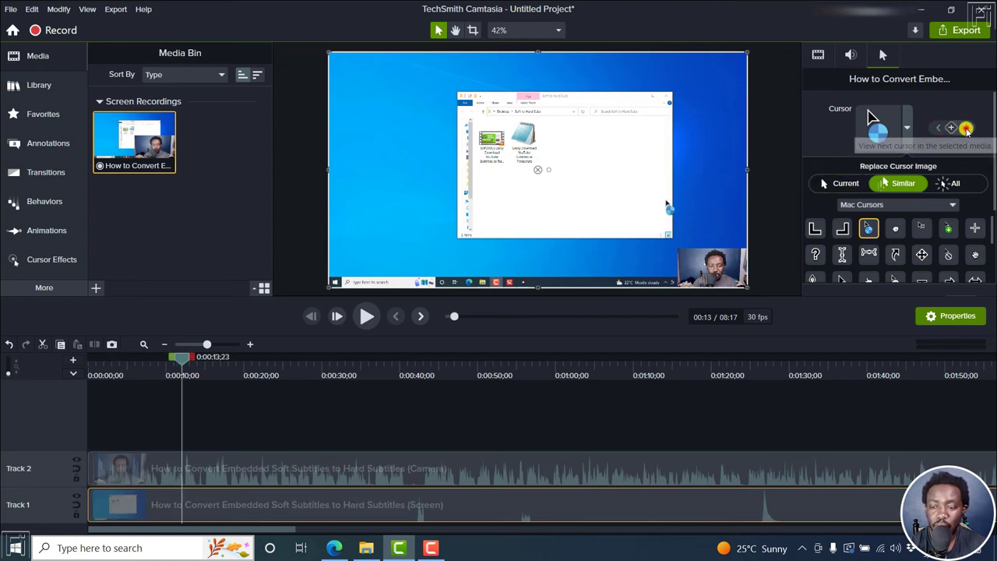
{"action": "left_click", "coordinate": [965, 129]}
{"action": "left_click", "coordinate": [965, 129]}
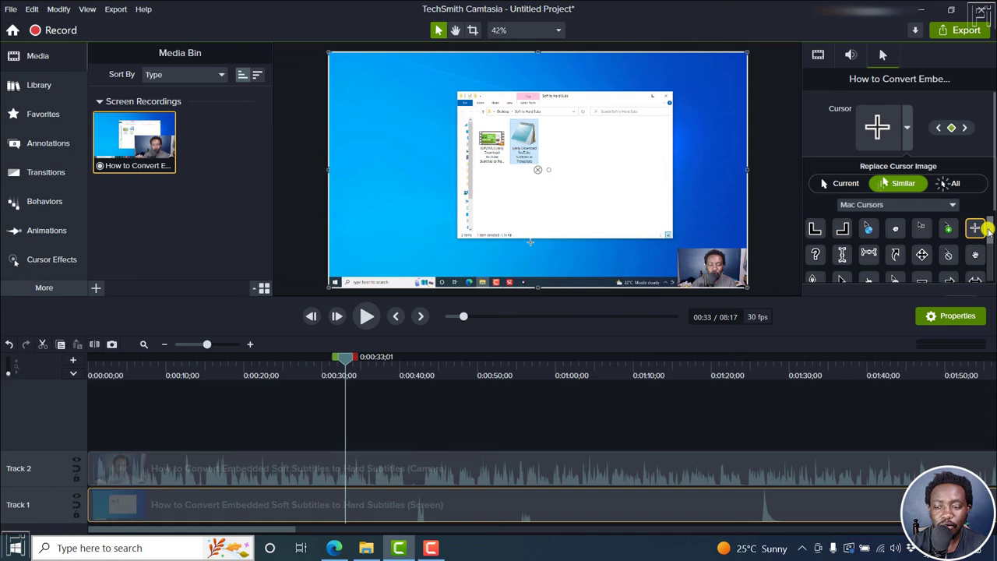
Step: Change the replacement cursor set from Mac Cursors to Windows Cursors and scroll through its images
{"action": "mouse_move", "coordinate": [988, 229]}
{"action": "left_mouse_down"}
{"action": "mouse_move", "coordinate": [986, 272]}
{"action": "mouse_move", "coordinate": [981, 215]}
{"action": "left_mouse_up"}
{"action": "left_click", "coordinate": [915, 204]}
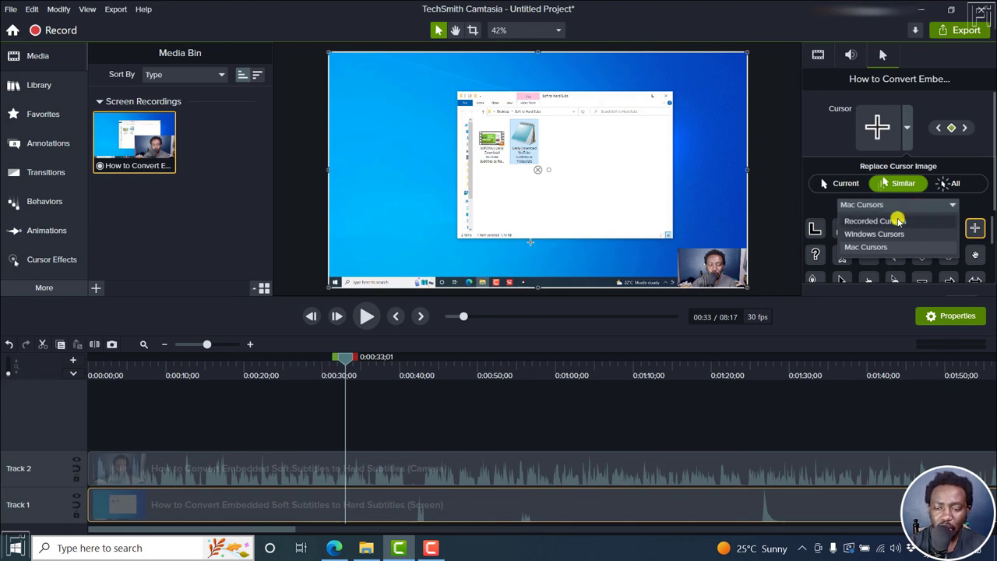
{"action": "left_click", "coordinate": [869, 235]}
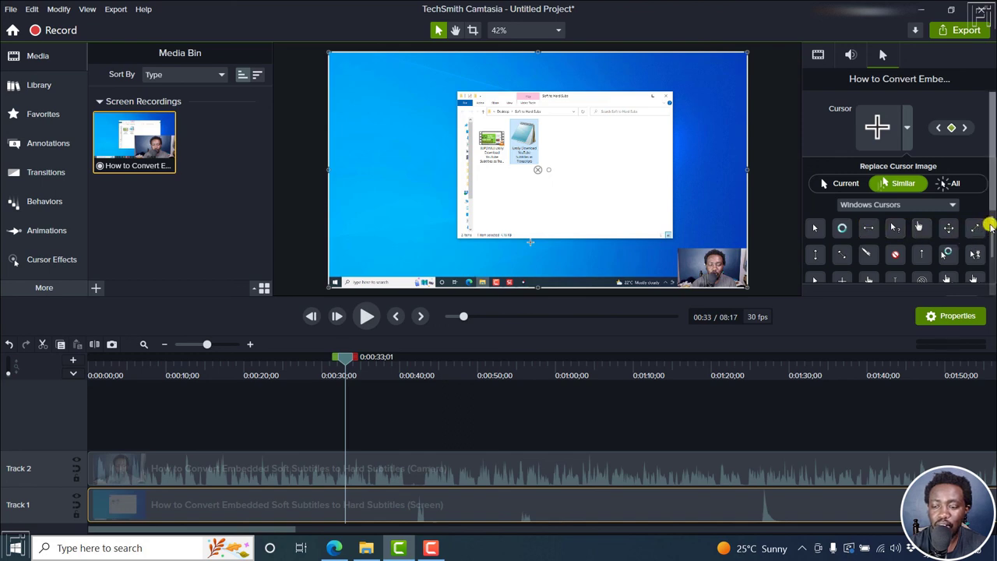
{"action": "scroll", "coordinate": [988, 226], "scroll_direction": "down", "scroll_amount": 2}
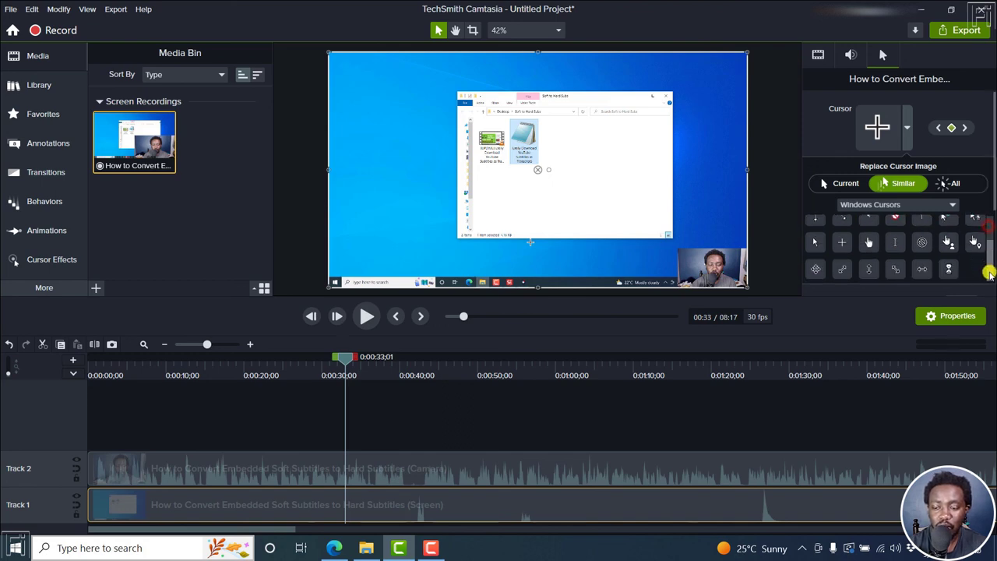